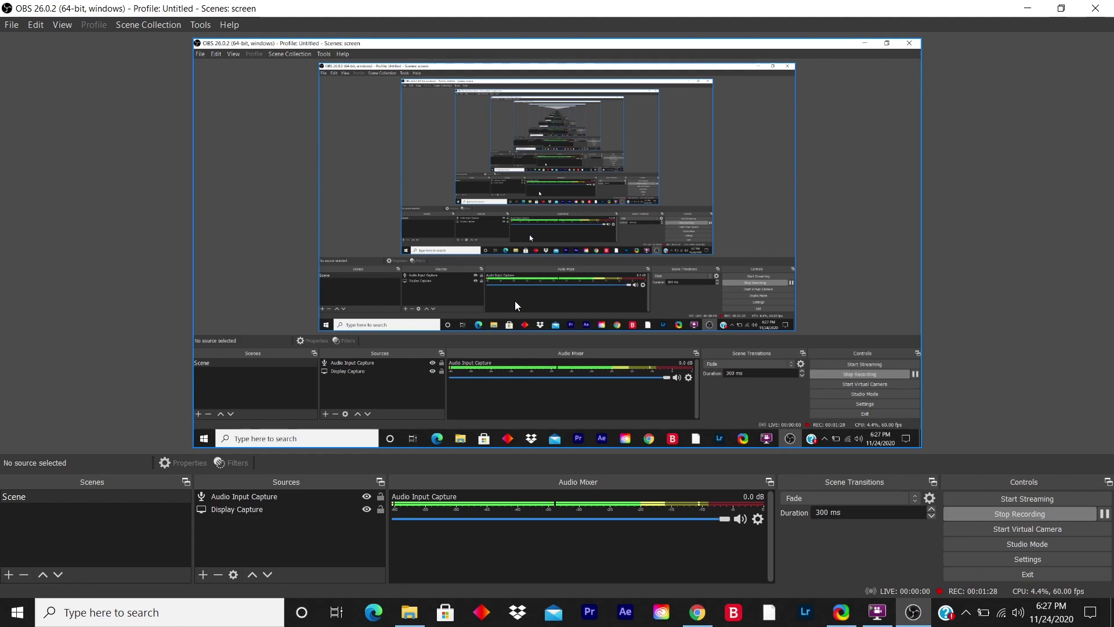
Bring Chrome forward from the OBS site and switch to the FlashBack Express tab
click(697, 612)
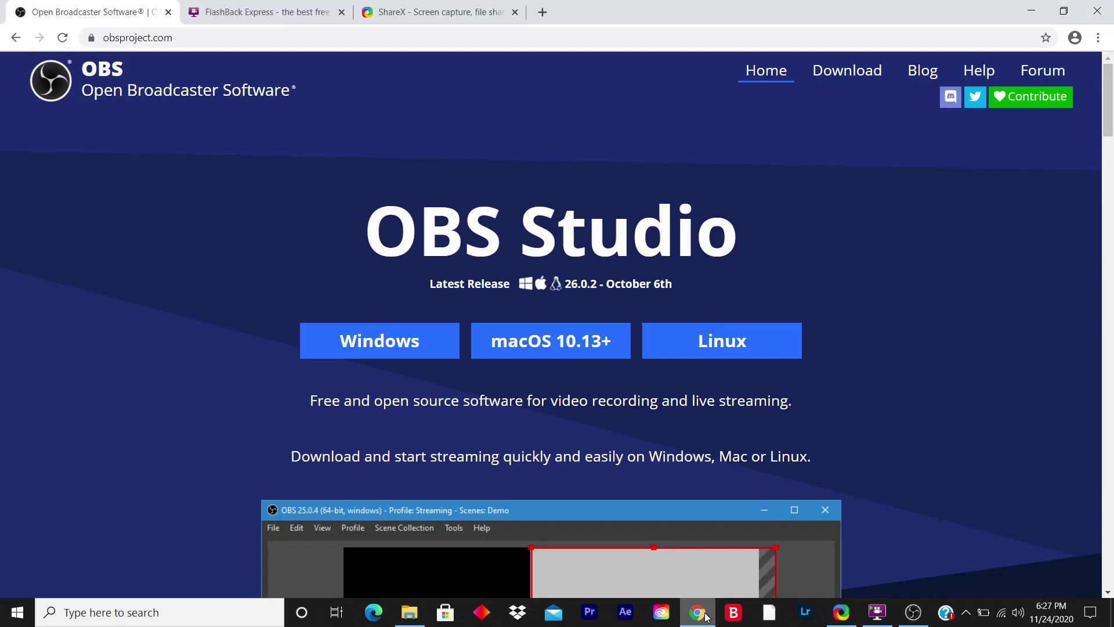
click(265, 12)
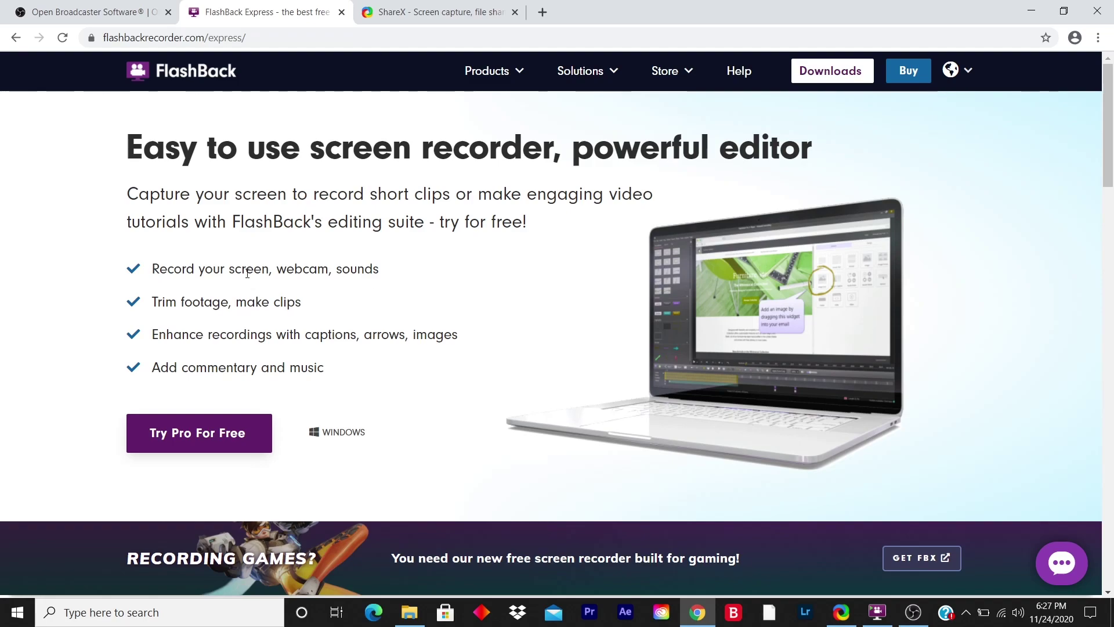
scroll(353, 256, down, 3)
scroll(399, 246, down, 3)
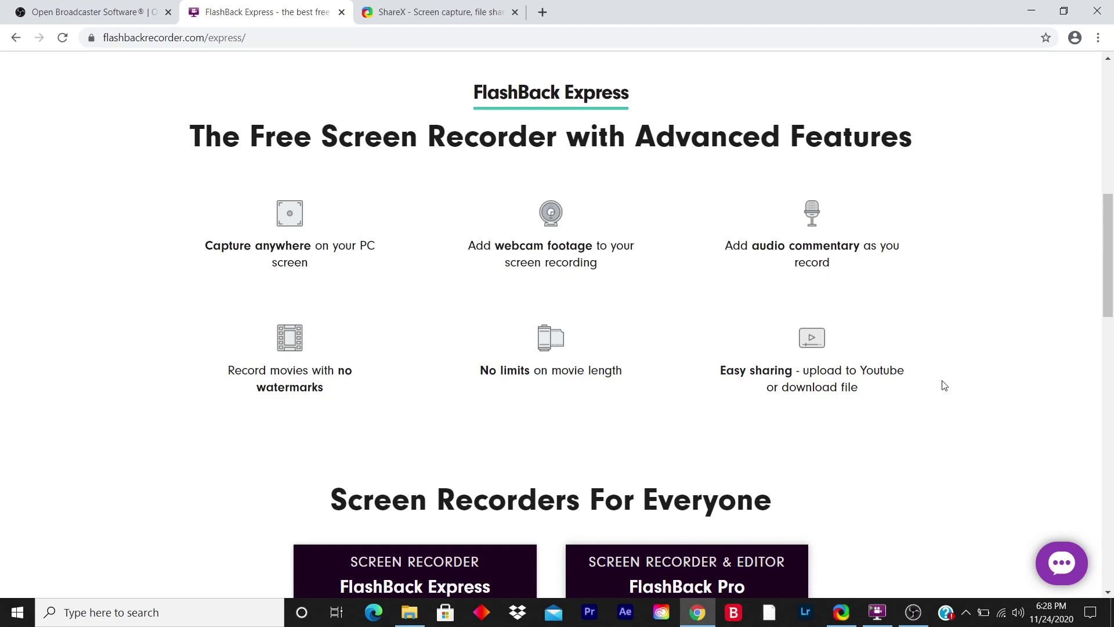
scroll(944, 386, down, 5)
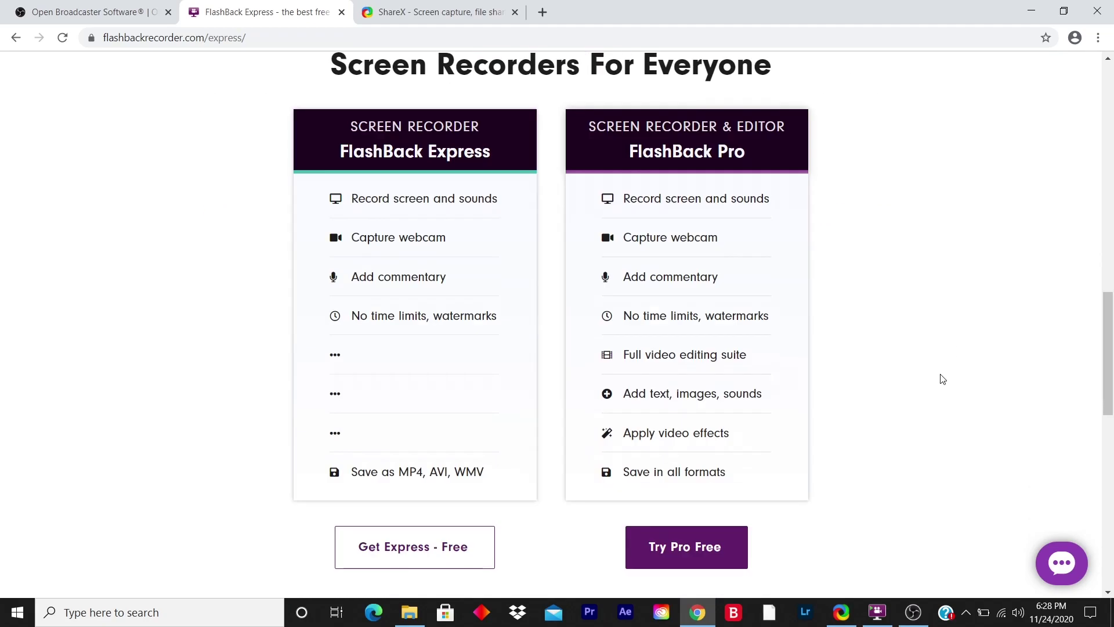
scroll(501, 409, up, 2)
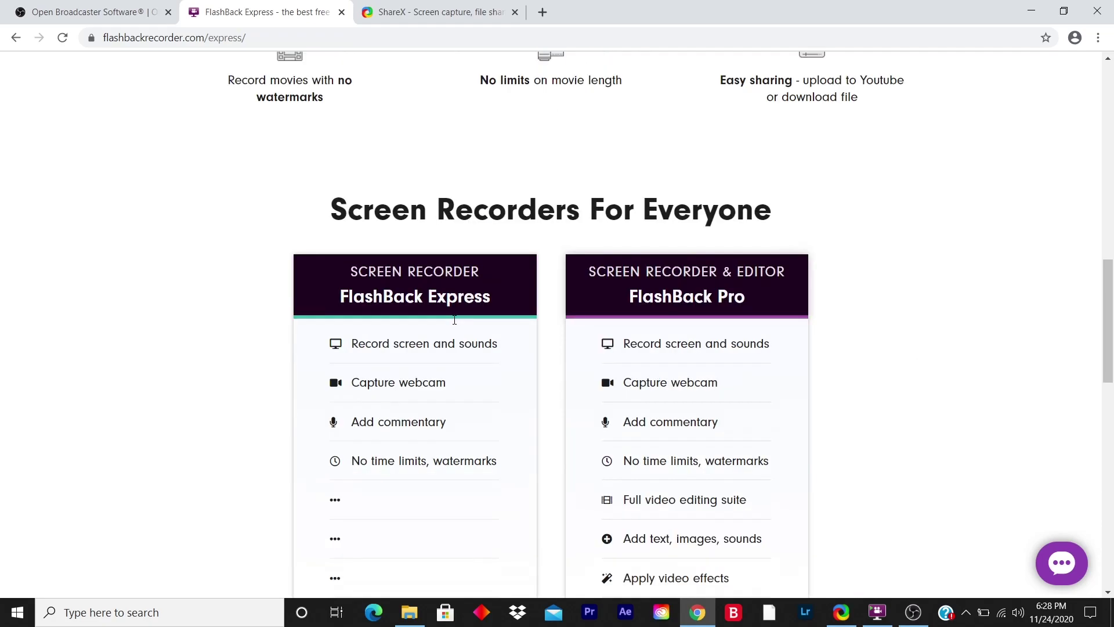
click(877, 613)
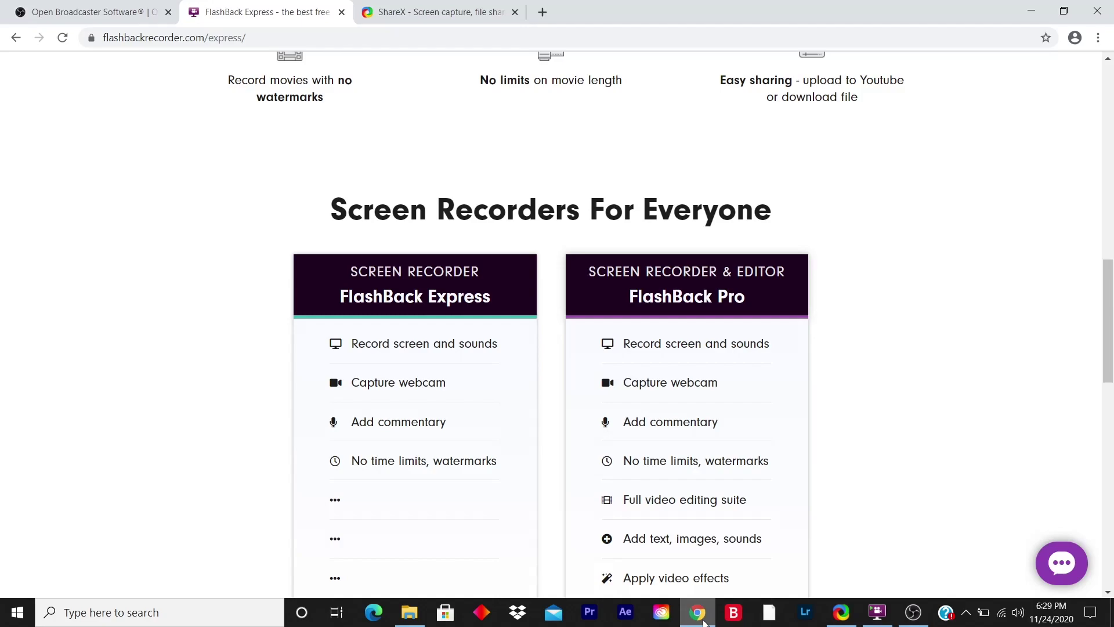
Switch to the ShareX website tab to reach its app screenshot
click(447, 9)
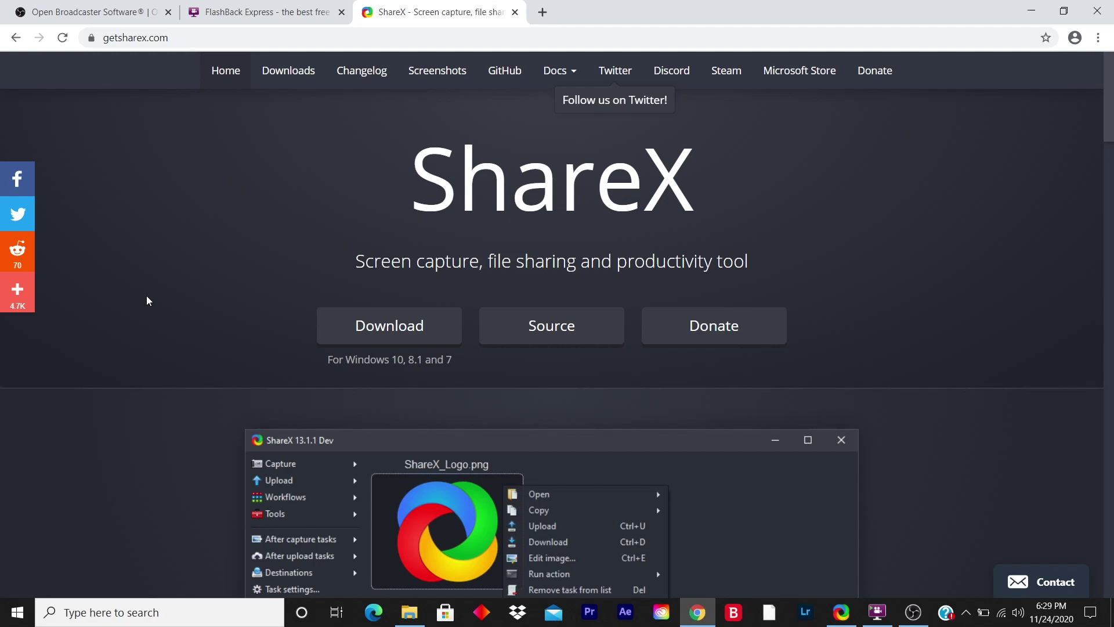
scroll(274, 330, down, 3)
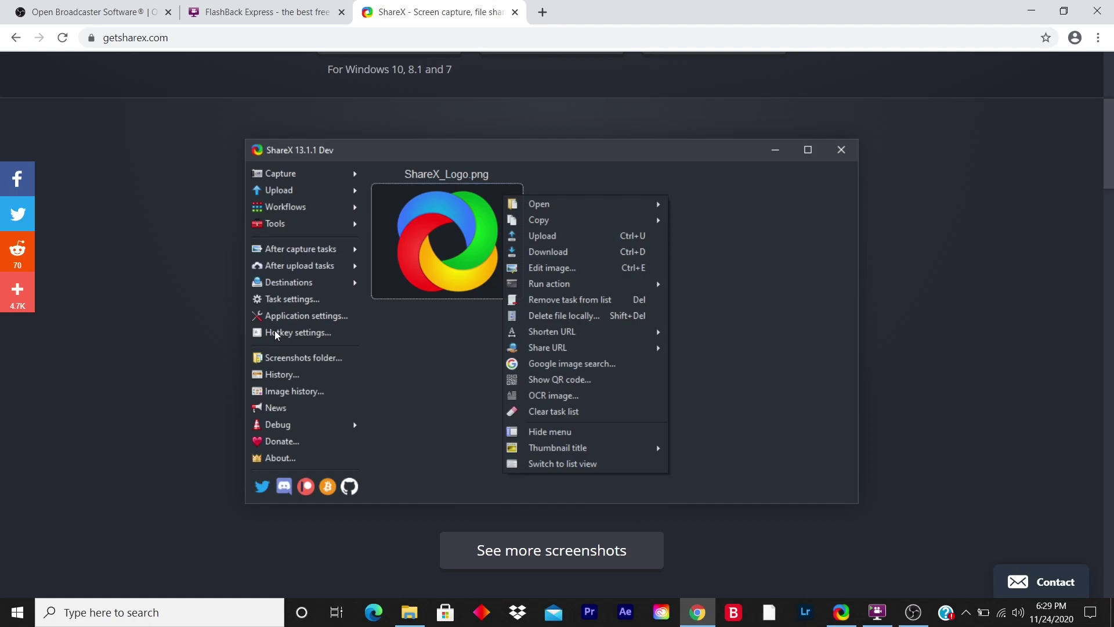
Launch ShareX, record a detected screen region with Ctrl+Print Screen, and stop to save the MP4
click(850, 609)
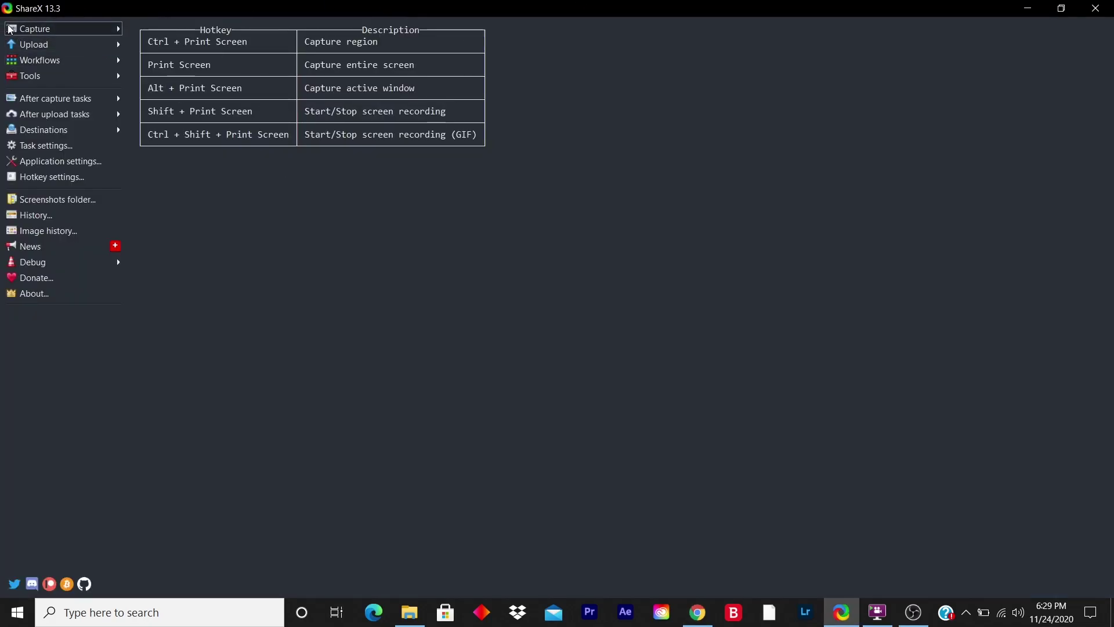
click(40, 30)
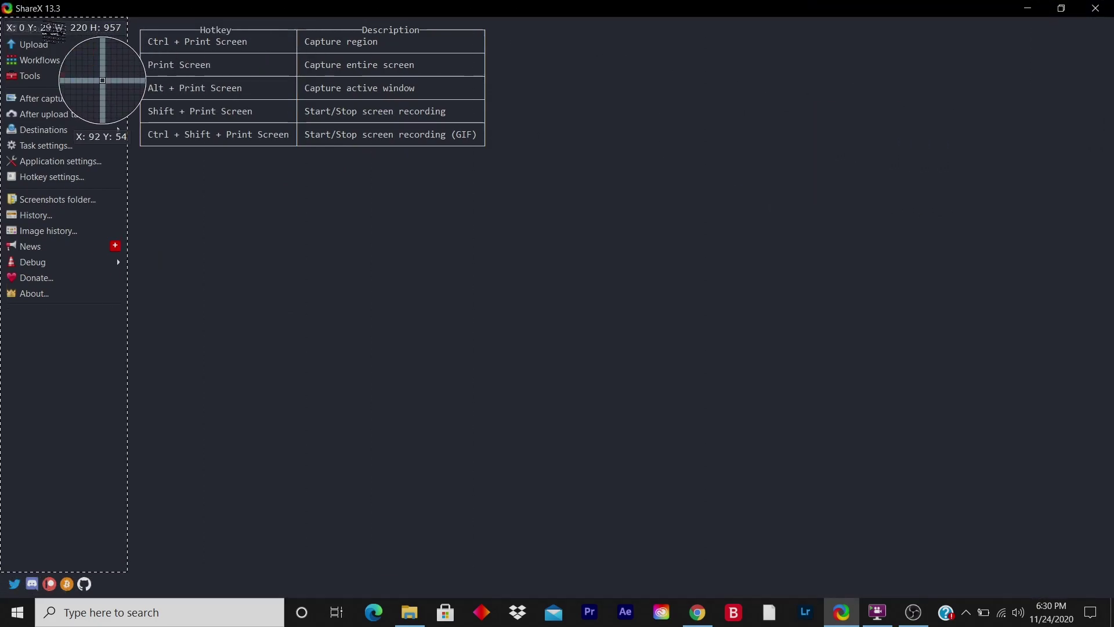
right_click(53, 32)
click(64, 37)
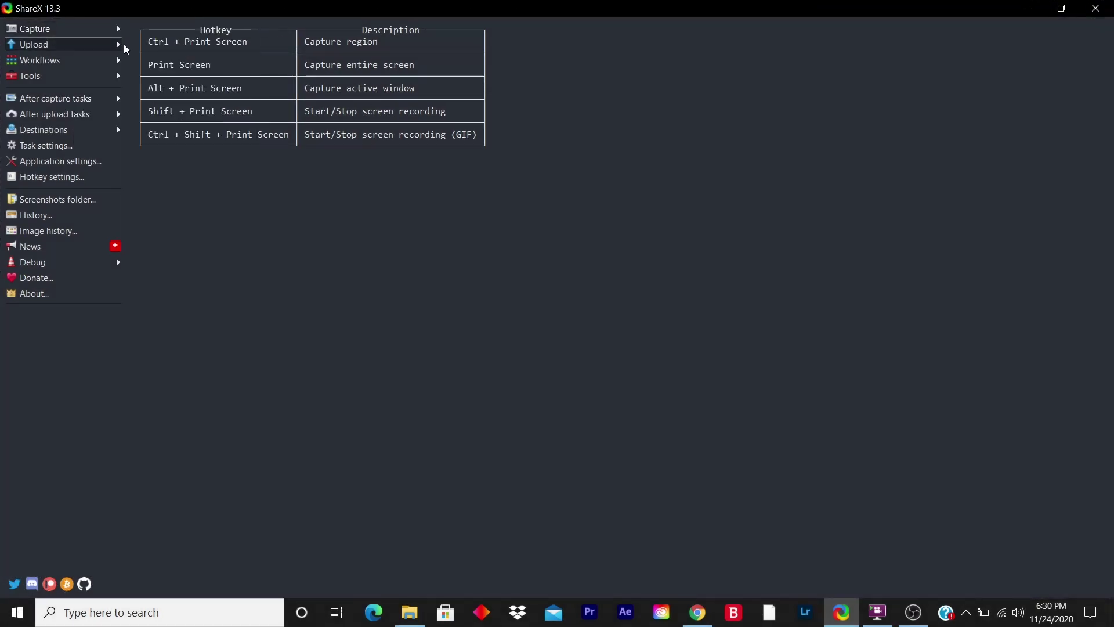
key(ctrl+Print)
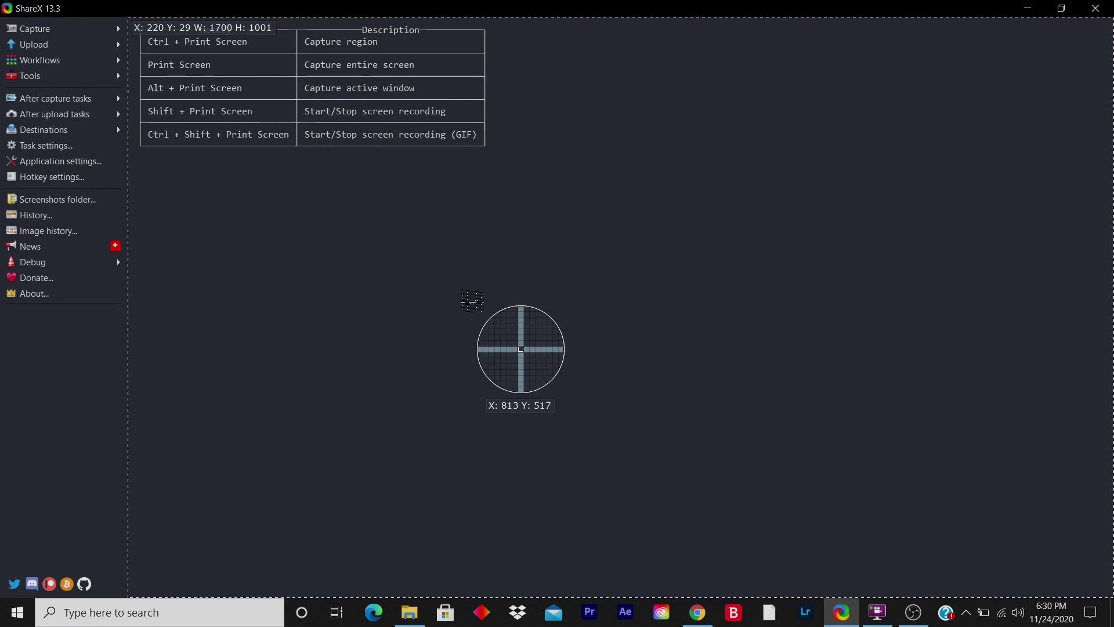
click(470, 300)
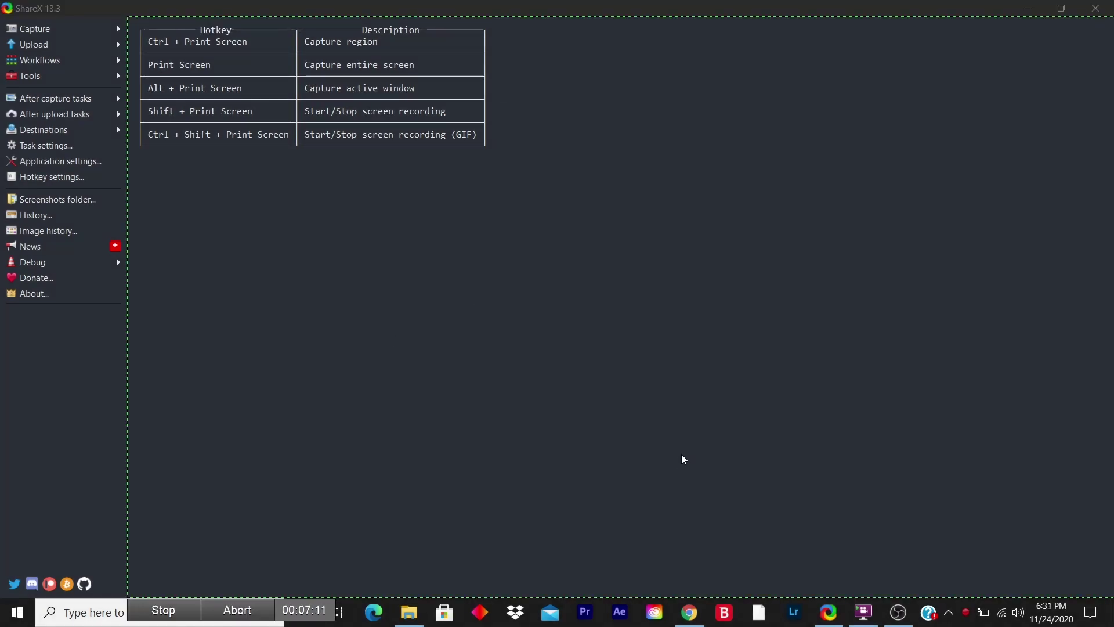
click(965, 613)
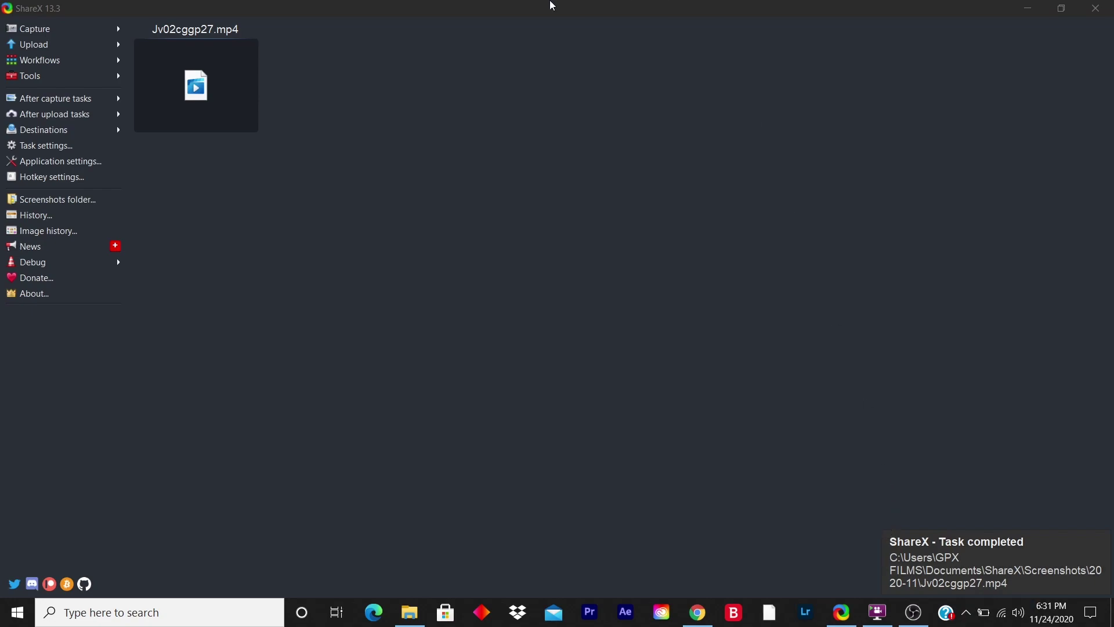
Minimize ShareX and cycle through the OBS, FlashBack Express, then ShareX tabs
click(1023, 7)
click(97, 5)
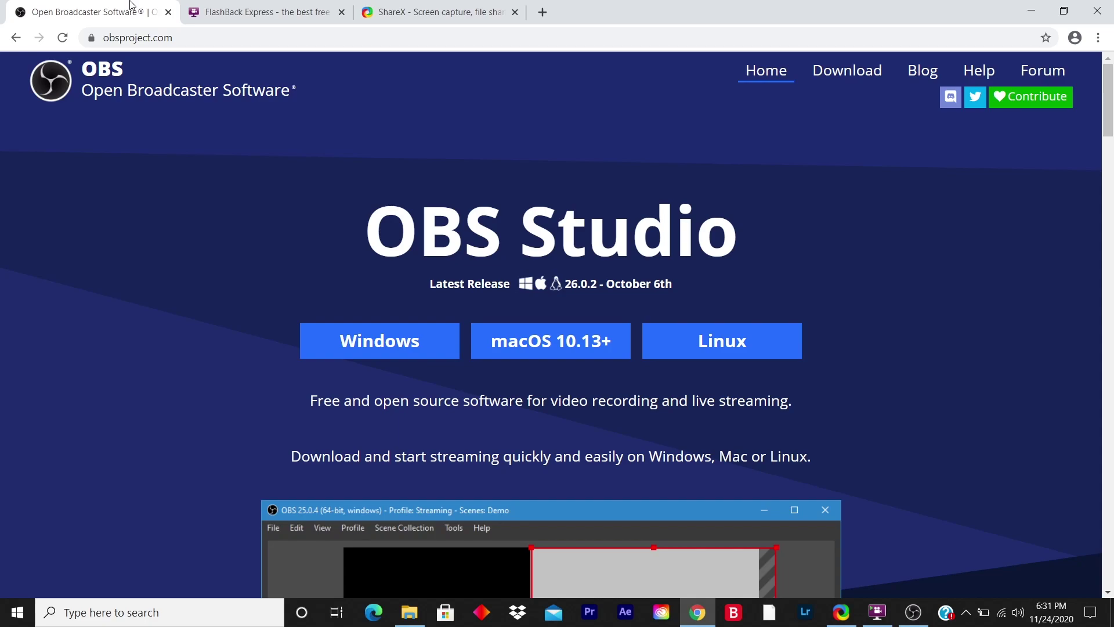
click(230, 6)
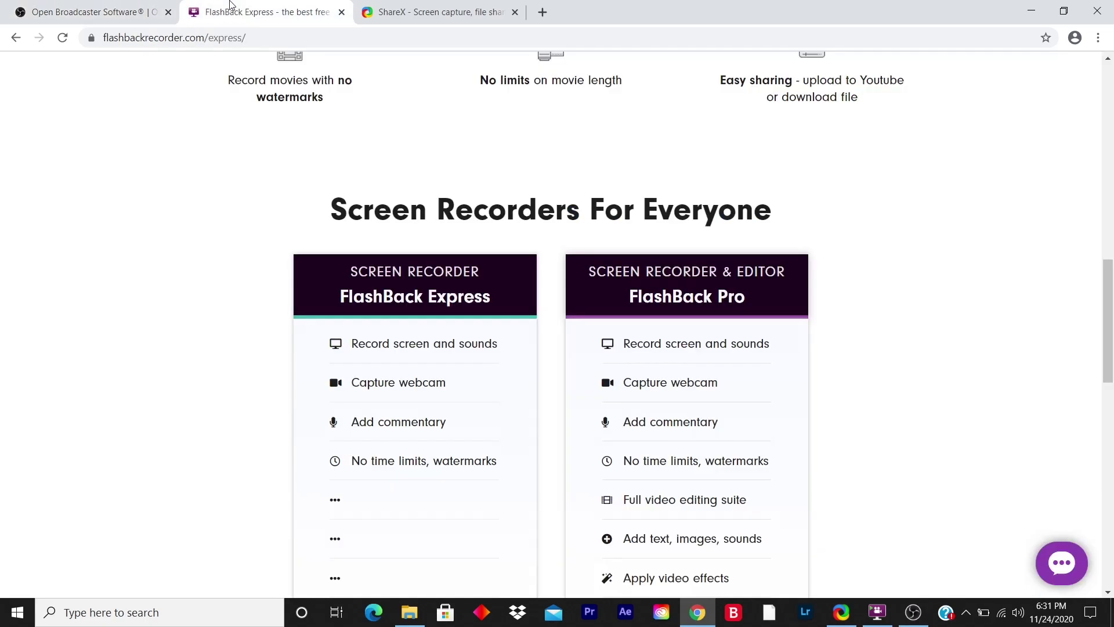
scroll(374, 124, up, 2)
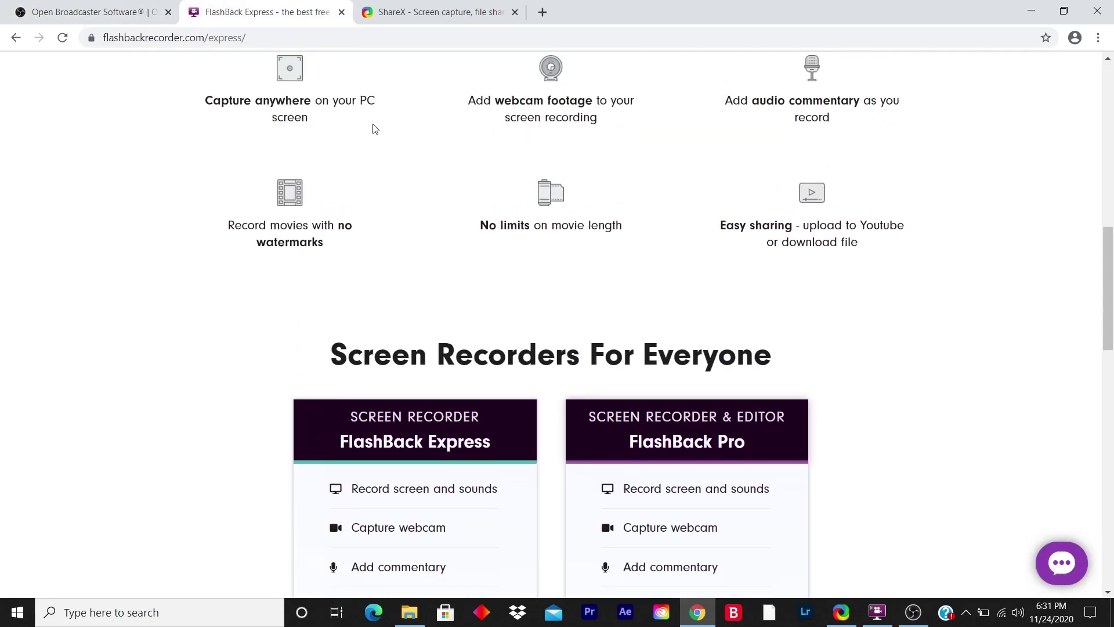
scroll(373, 124, up, 5)
click(444, 6)
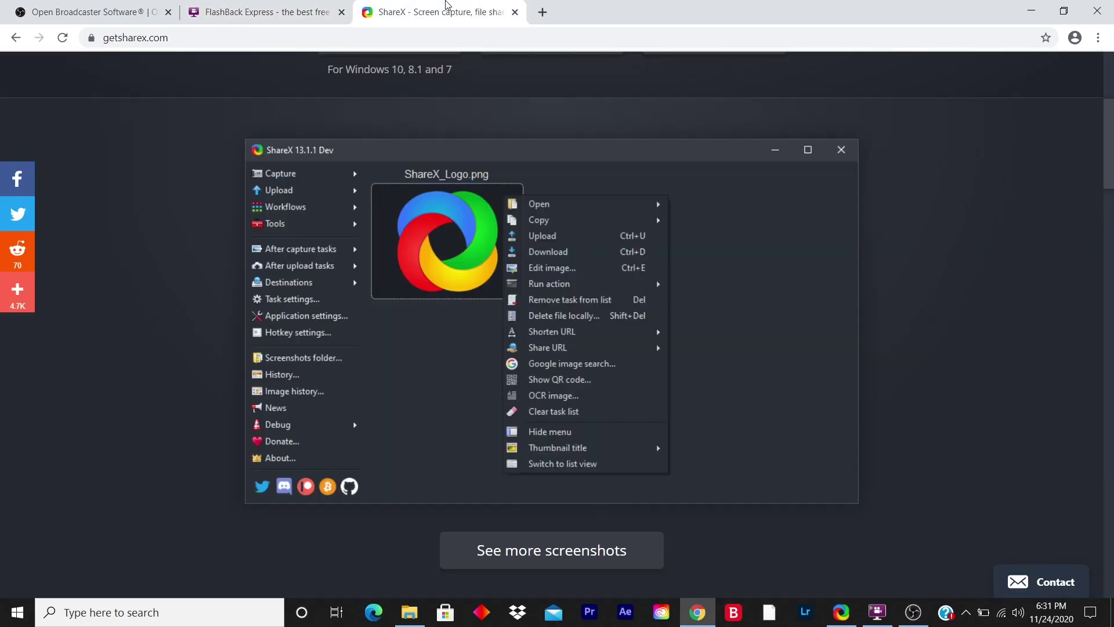